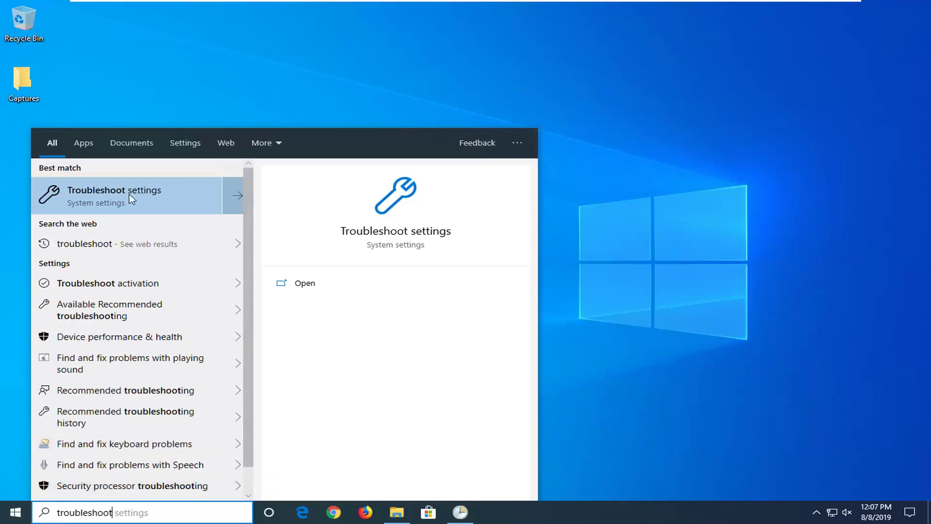
# - Run the Windows Update troubleshooter from the Troubleshoot settings and close it and Settings once it completes
pyautogui.click(123, 190)
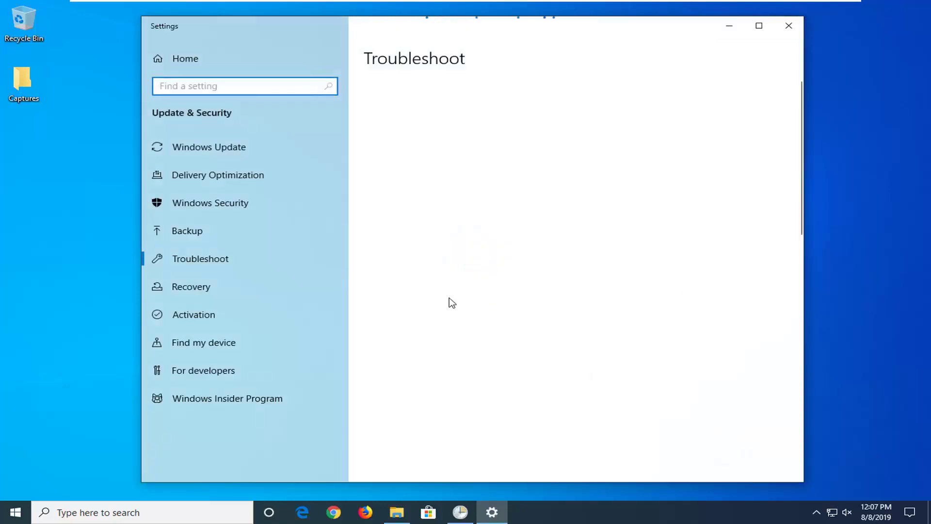
pyautogui.scroll(-3, 534, 257)
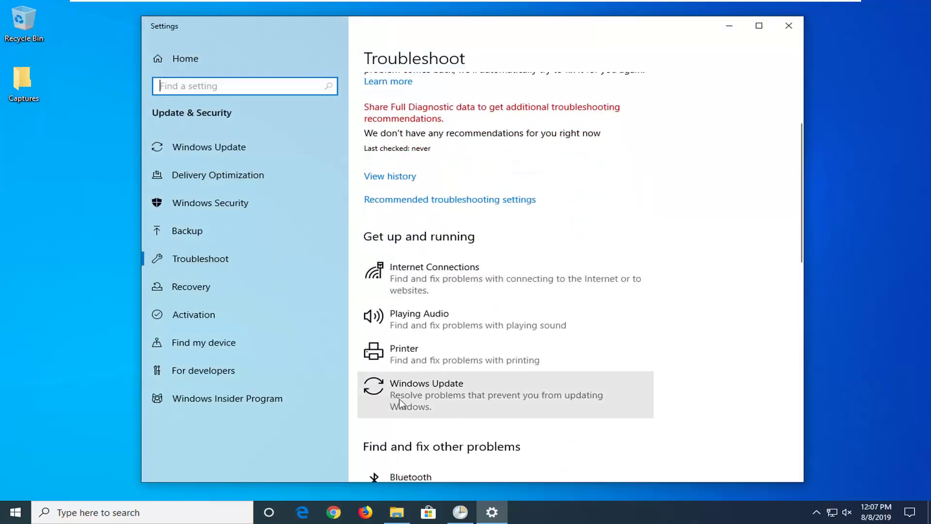
pyautogui.click(469, 403)
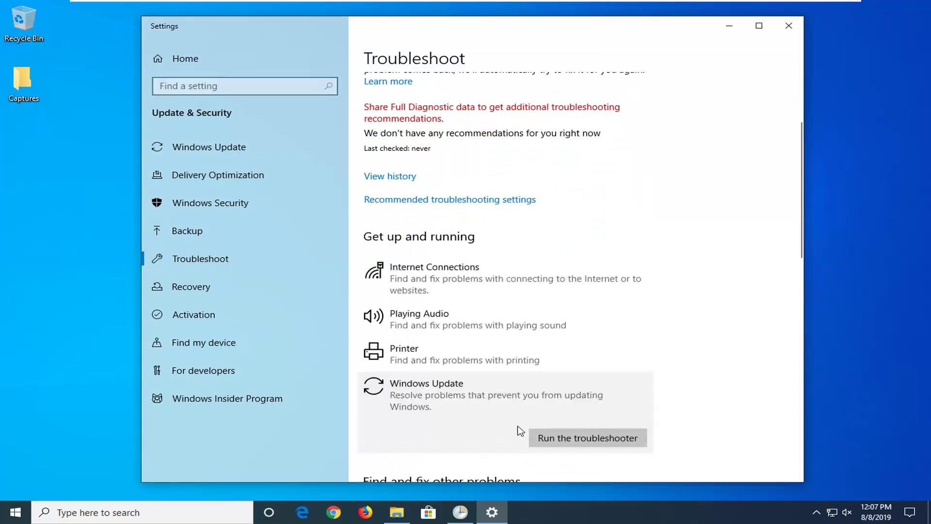
pyautogui.click(581, 436)
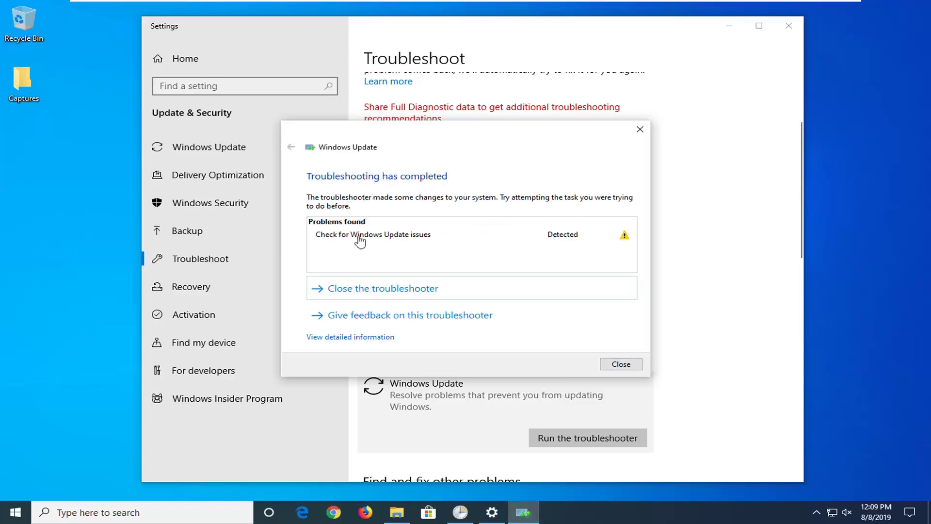
pyautogui.click(621, 365)
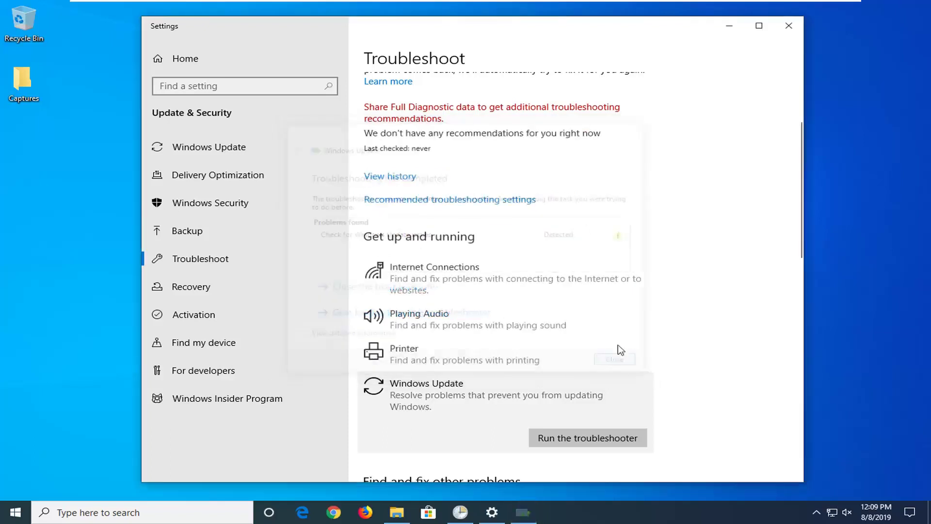
pyautogui.click(788, 26)
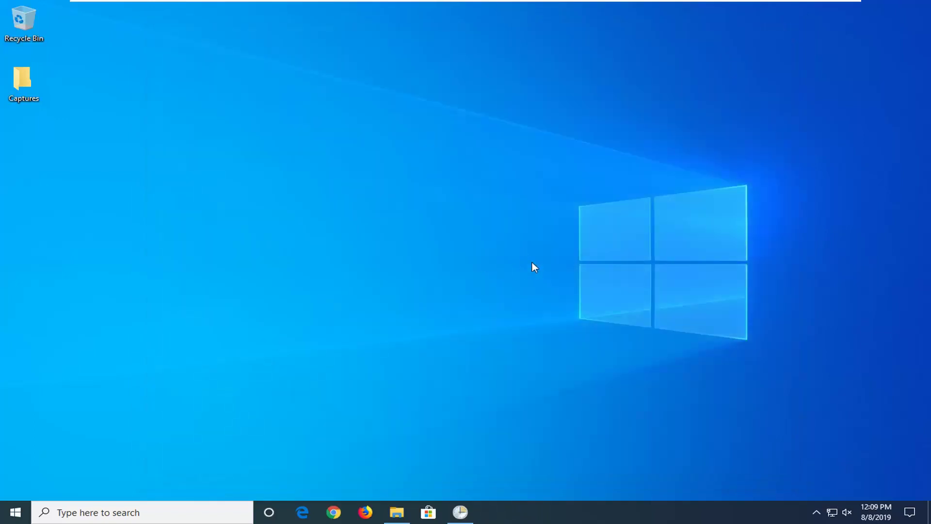
# - Search Windows for "services" and open the Services app
pyautogui.click(14, 514)
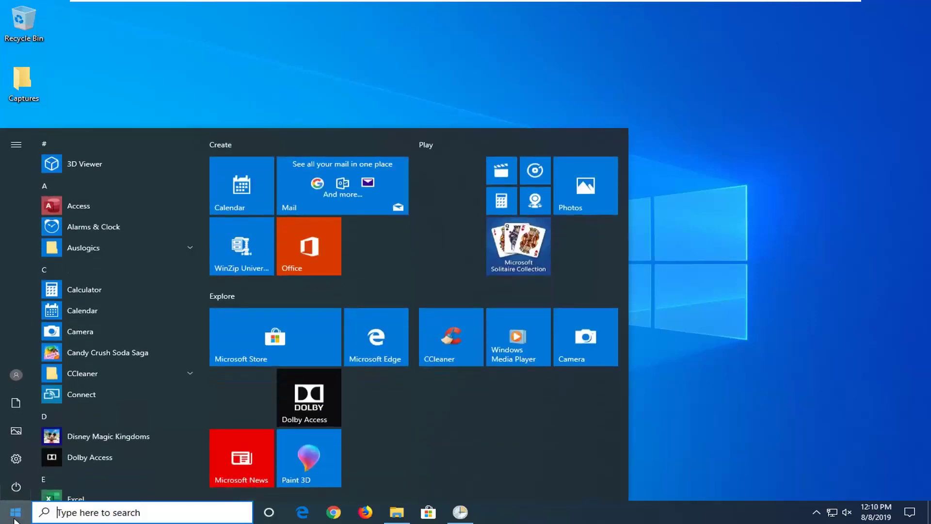
pyautogui.write('services')
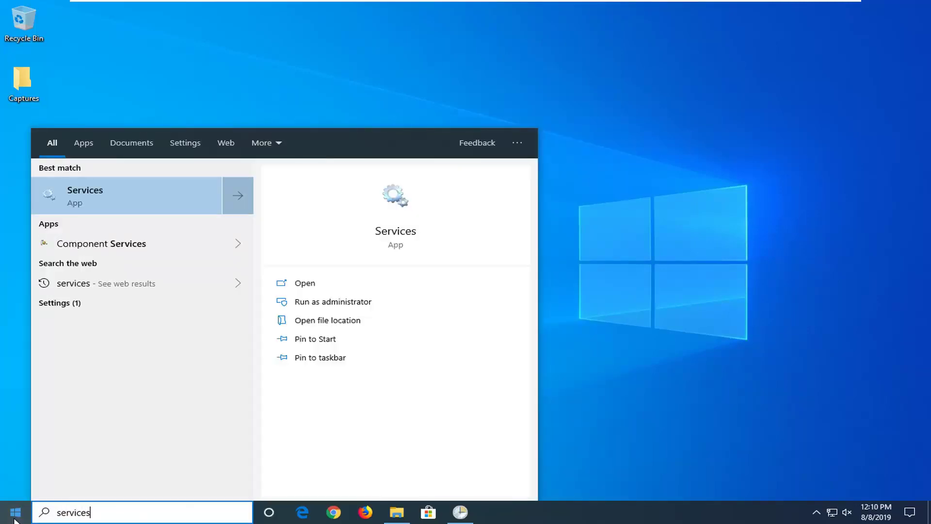
pyautogui.click(154, 203)
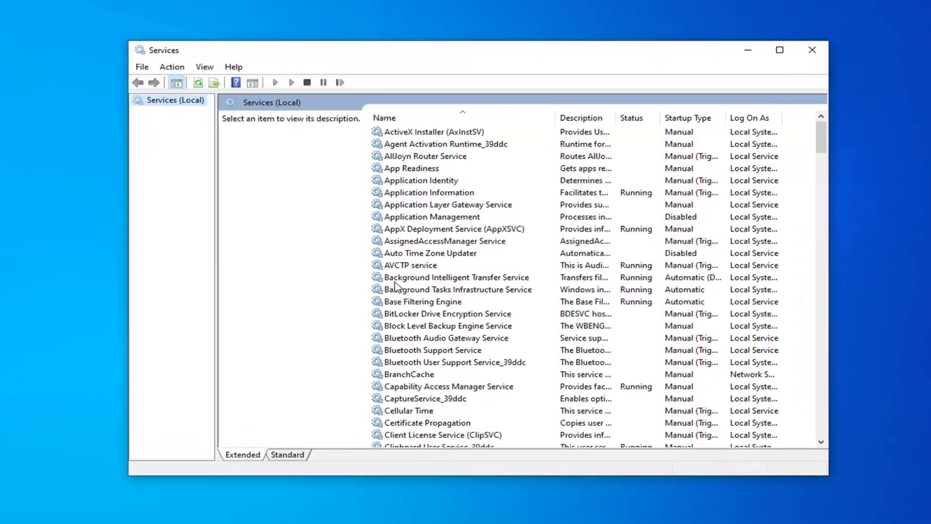
# - Set the Background Intelligent Transfer Service's startup type to Automatic (Delayed Start) and confirm its properties
pyautogui.click(417, 275)
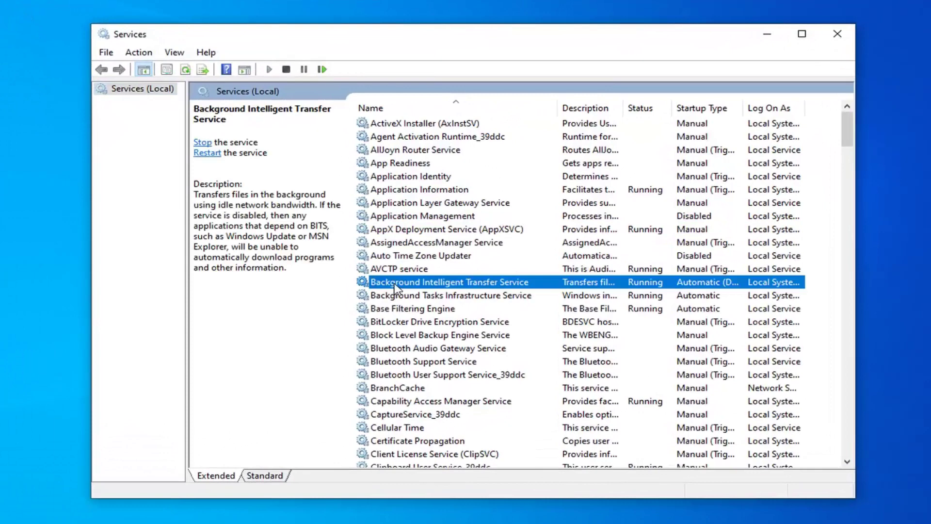
pyautogui.doubleClick(423, 286)
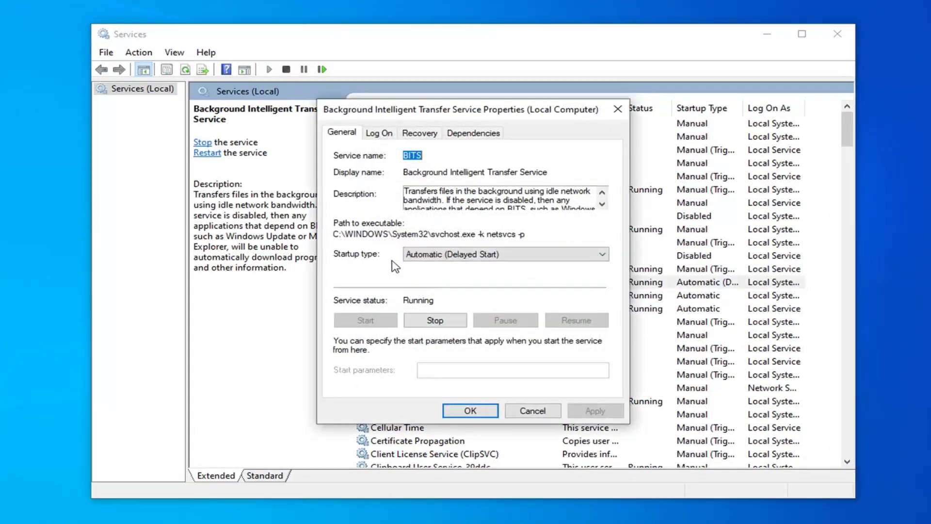
pyautogui.click(415, 256)
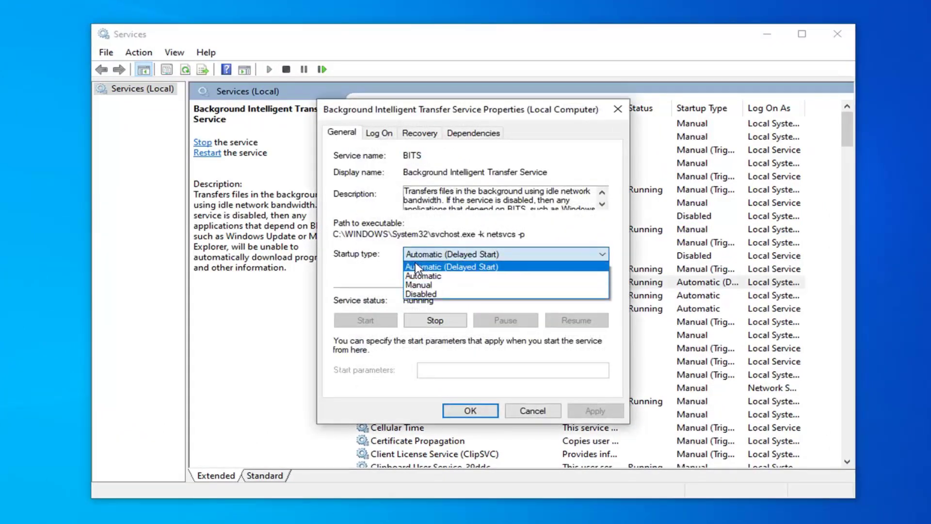
pyautogui.click(415, 266)
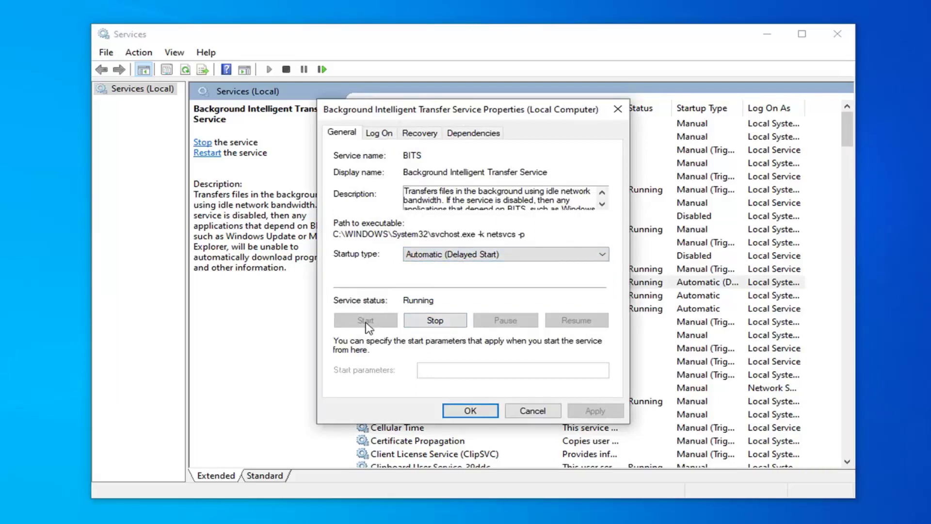
pyautogui.click(466, 412)
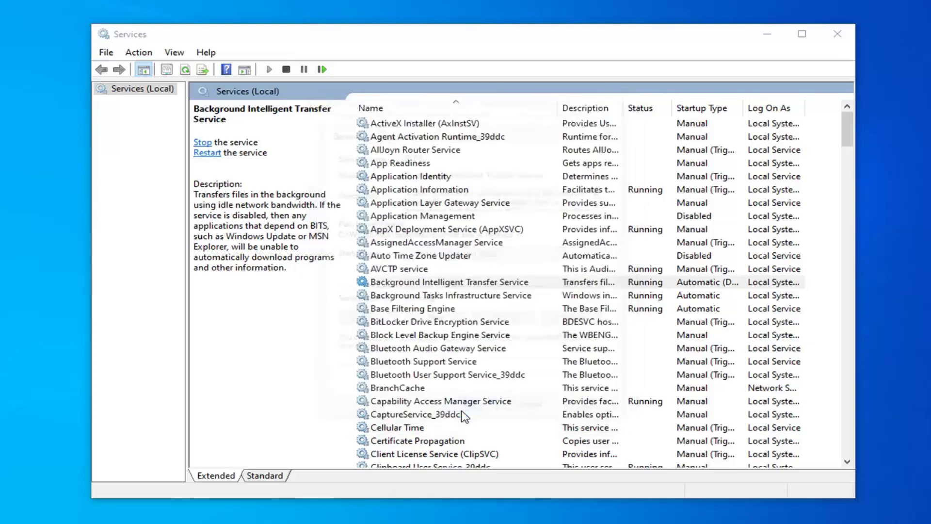
# - Check the startup type and service status in the Windows Update service's properties, and confirm the dialog
pyautogui.scroll(-20, 421, 355)
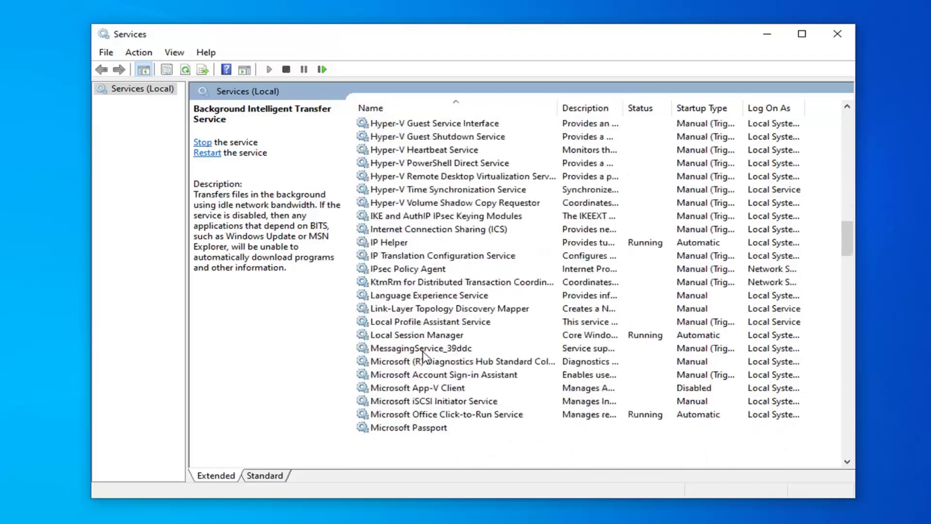
pyautogui.scroll(-20, 425, 357)
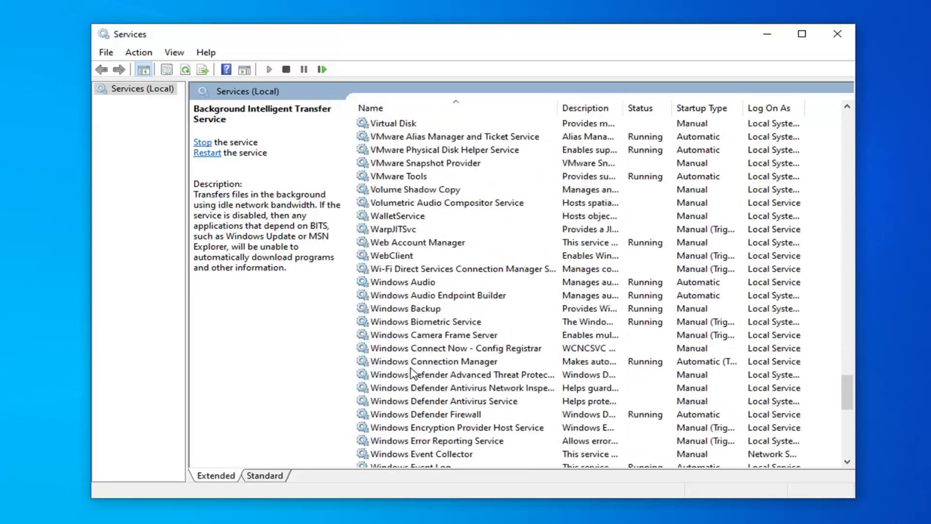
pyautogui.scroll(-8, 406, 327)
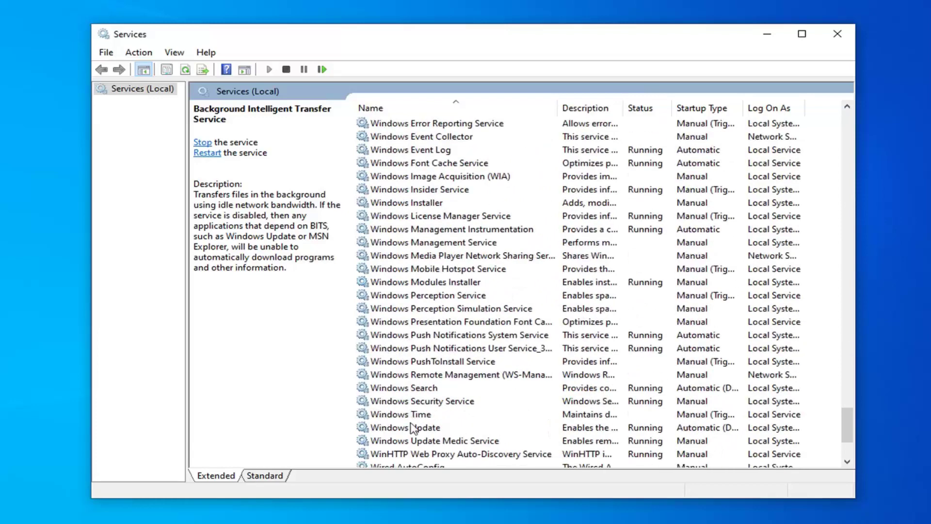
pyautogui.doubleClick(412, 428)
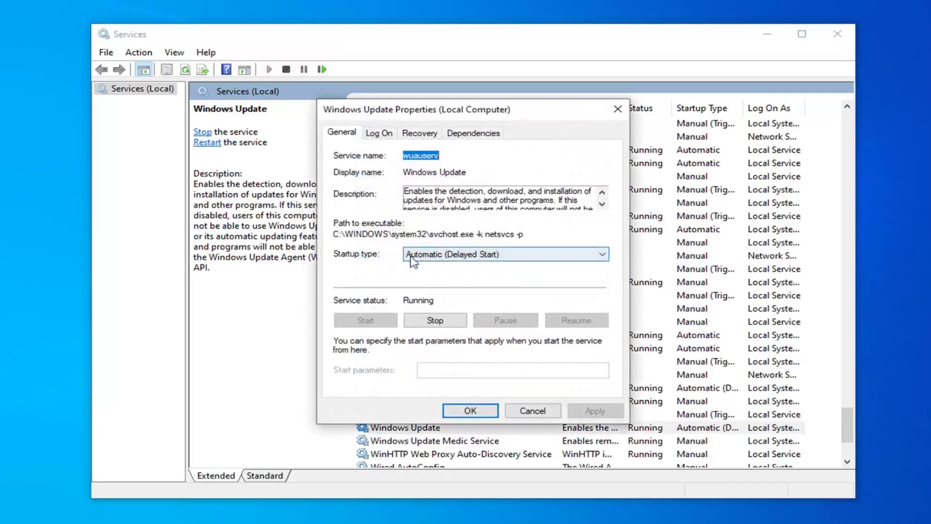
pyautogui.click(470, 411)
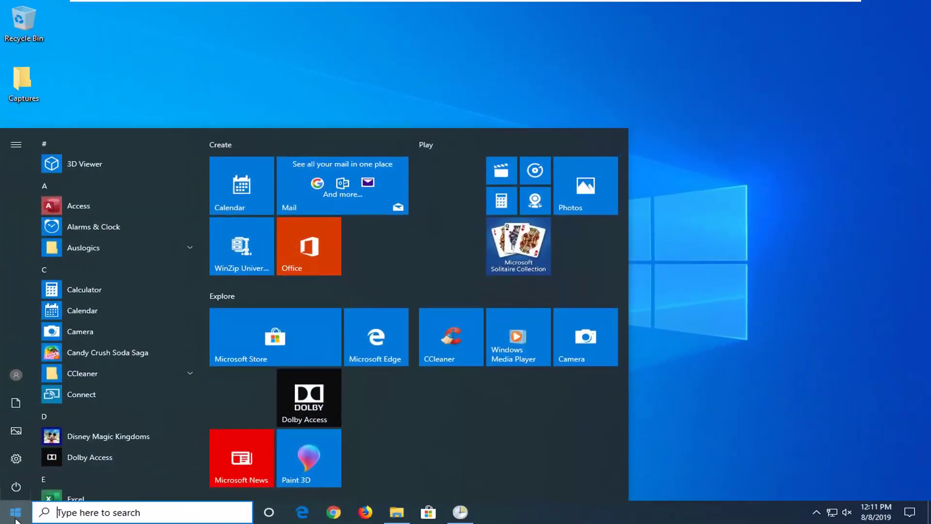
# - Search Windows for "windows powershell" and launch Windows PowerShell as administrator, allowing it to make changes to the device
pyautogui.write('window')
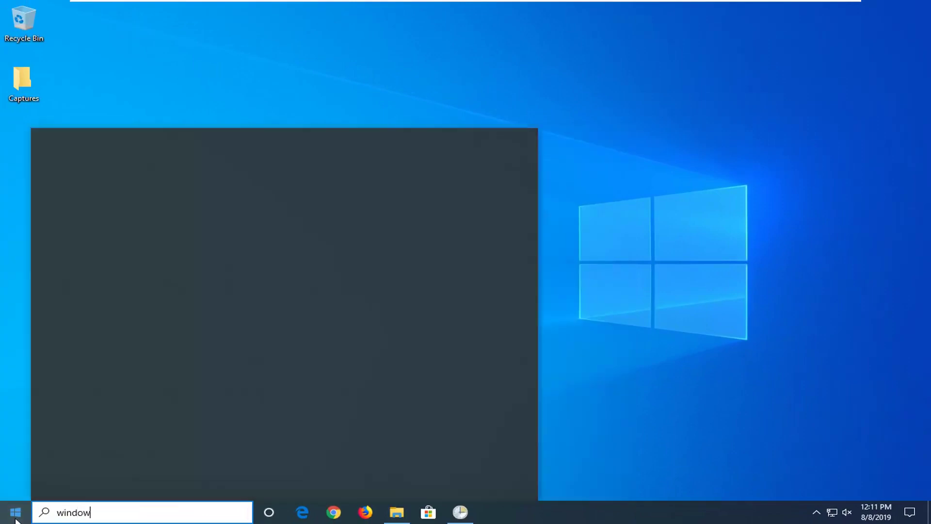
pyautogui.write(' powershe;')
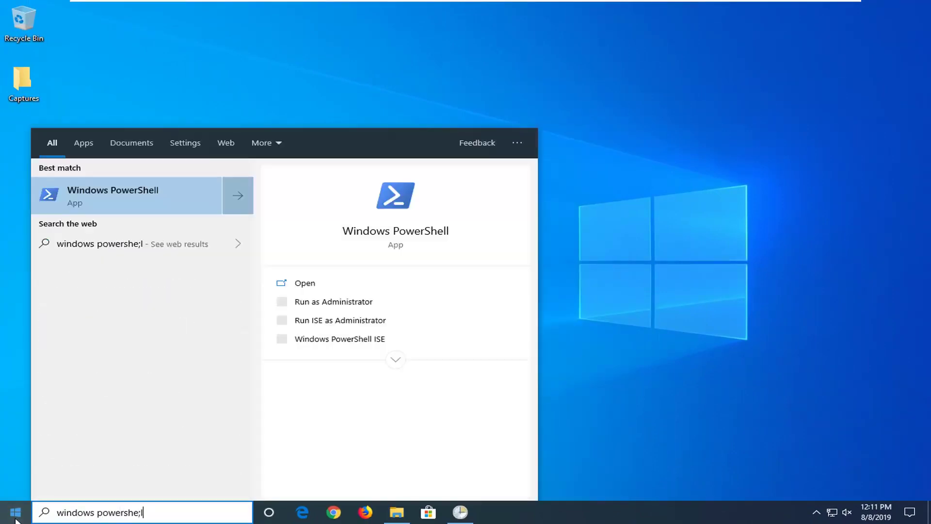
pyautogui.write('l')
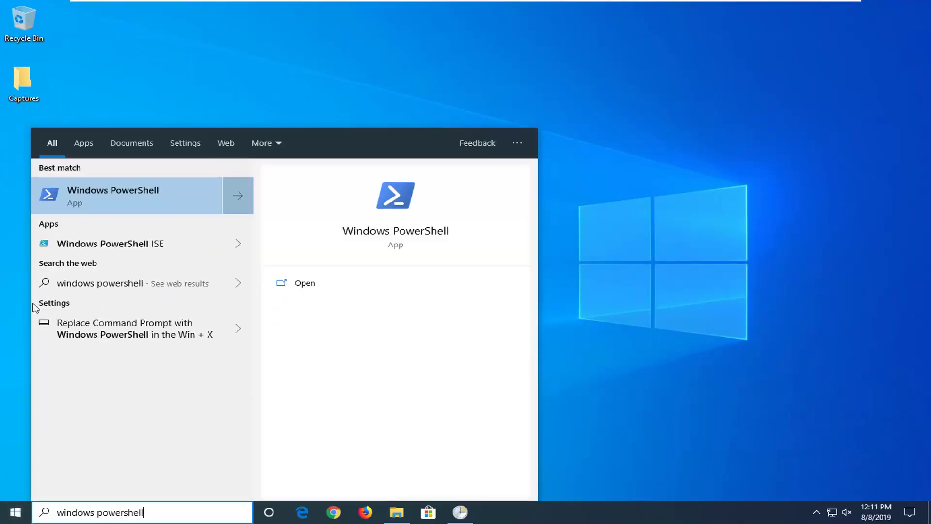
pyautogui.rightClick(109, 196)
pyautogui.click(138, 207)
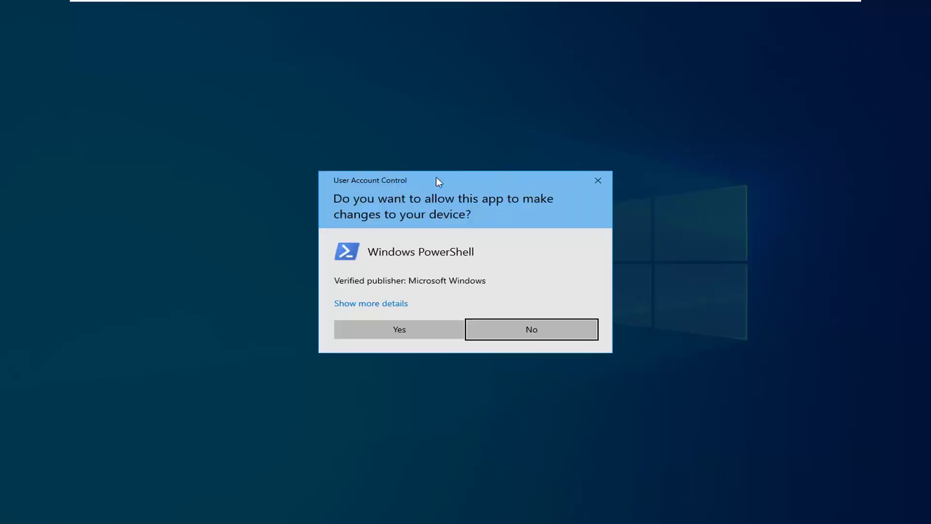
pyautogui.click(402, 331)
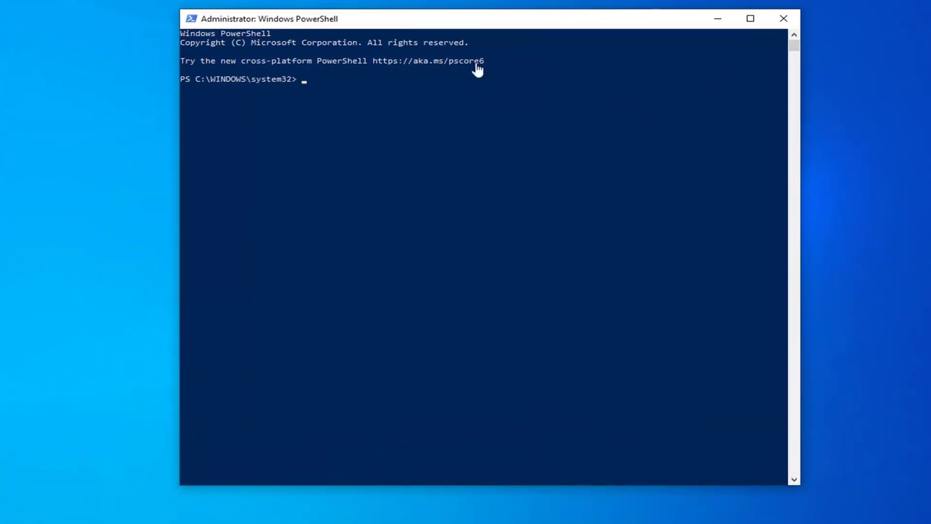
# - Run Set-ExecutionPolicy Unrestricted in PowerShell and accept the policy change with A (Yes to All)
pyautogui.rightClick(546, 21)
pyautogui.moveTo(581, 121)
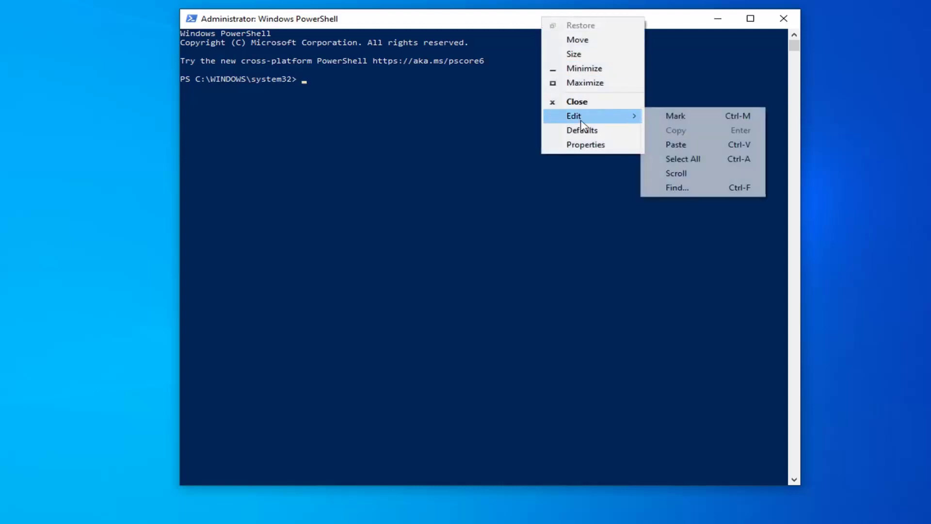
pyautogui.click(675, 146)
pyautogui.press('Return')
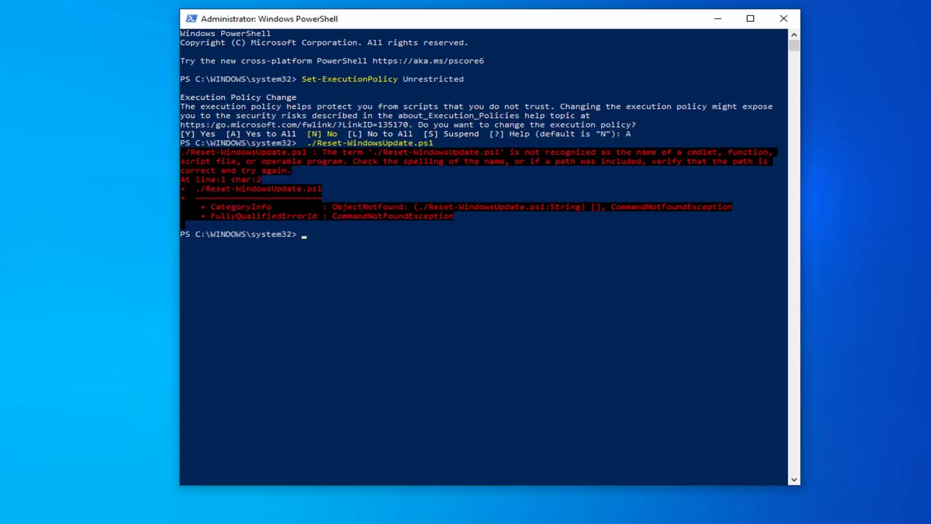
# - Try to run the ./Reset-WindowsUpdate.ps1 script in PowerShell
pyautogui.rightClick(481, 20)
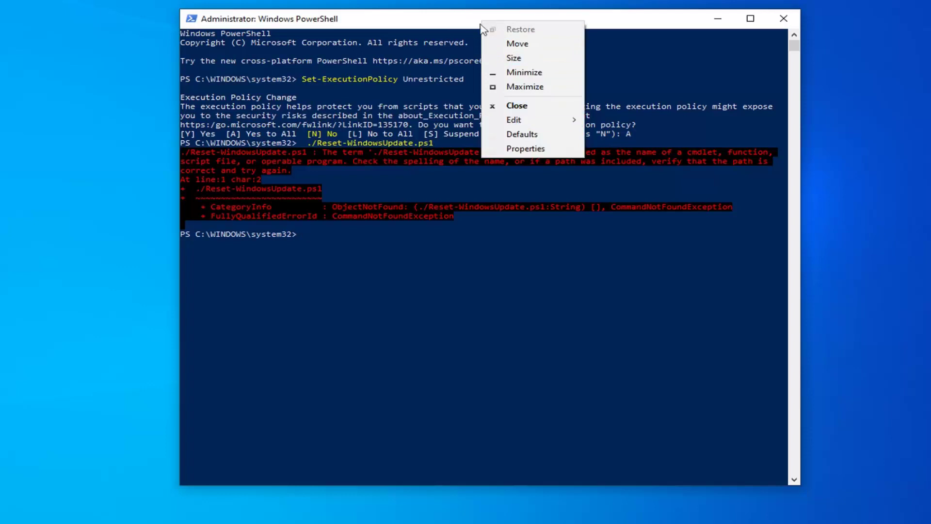
pyautogui.click(534, 119)
pyautogui.click(617, 147)
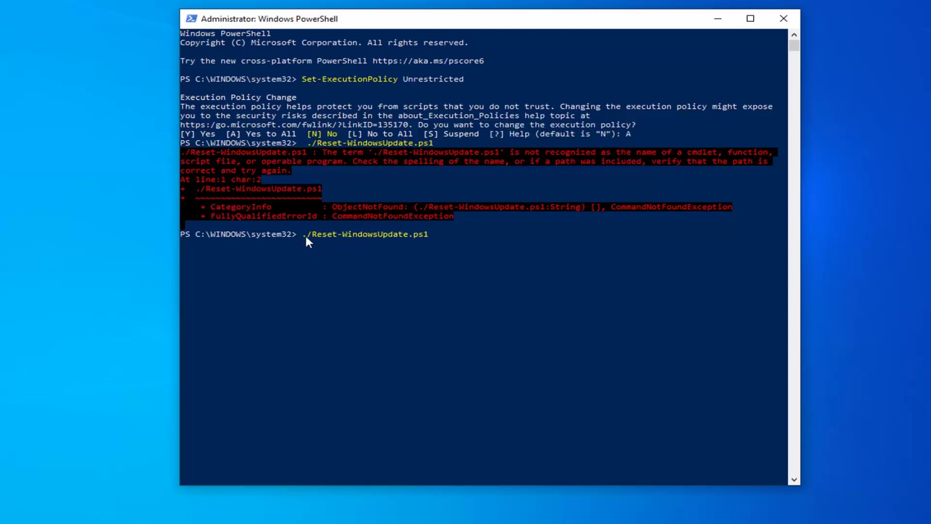
pyautogui.press('Return')
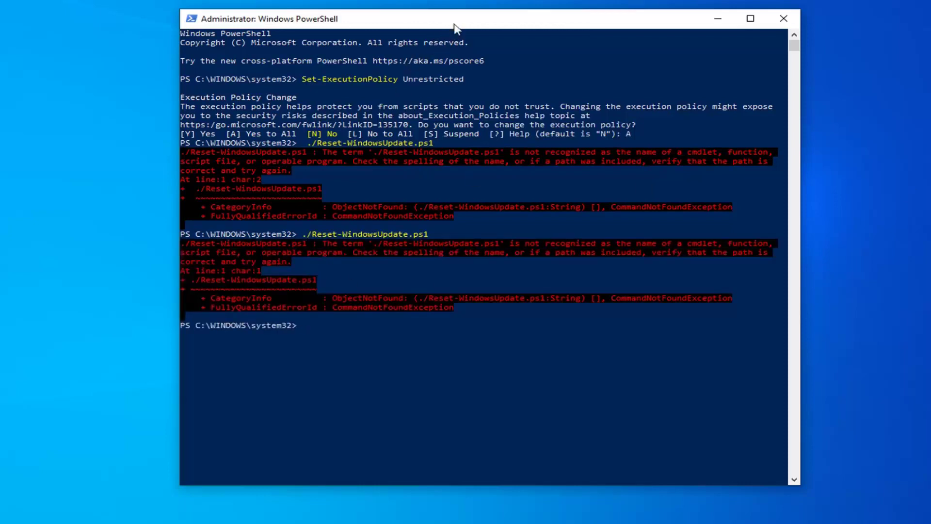
# - Run Set-ExecutionPolicy Default, accept the policy change with A (Yes to All), and close PowerShell
pyautogui.rightClick(464, 20)
pyautogui.moveTo(553, 119)
pyautogui.click(608, 145)
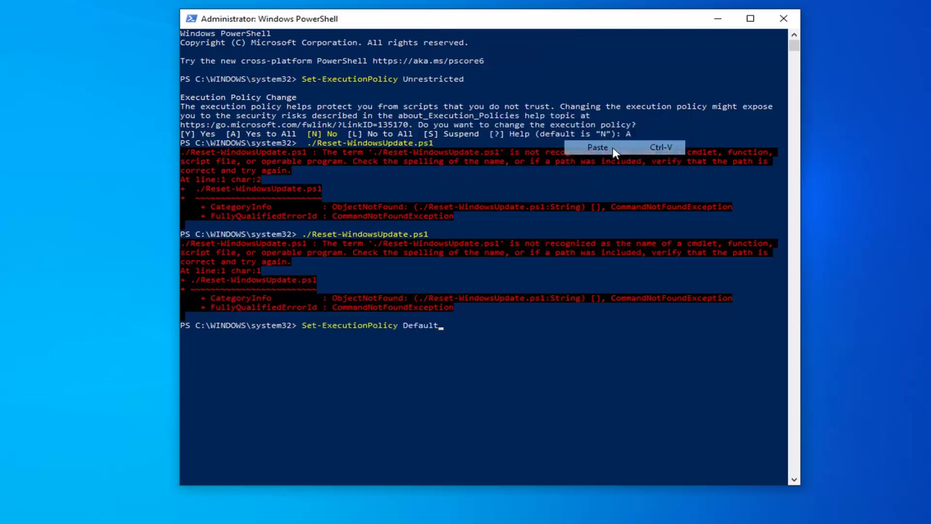
pyautogui.press('Return')
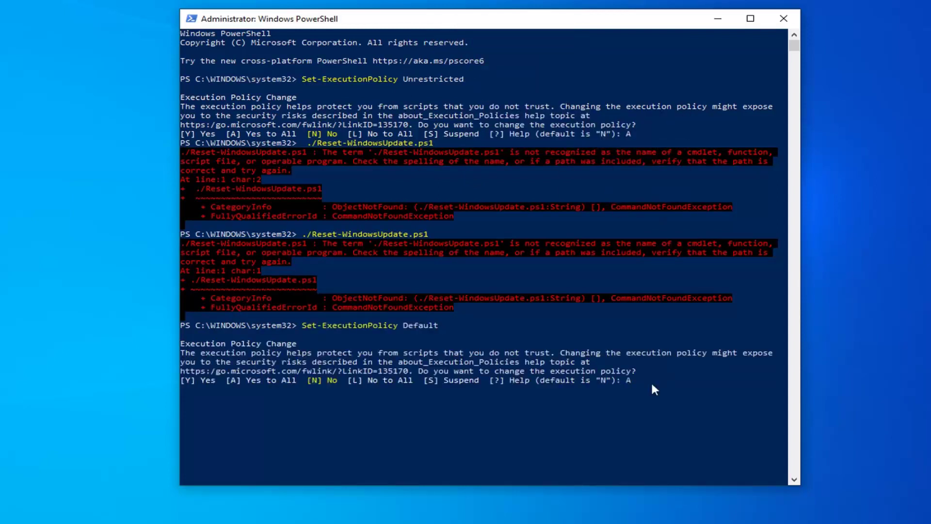
pyautogui.press('Return')
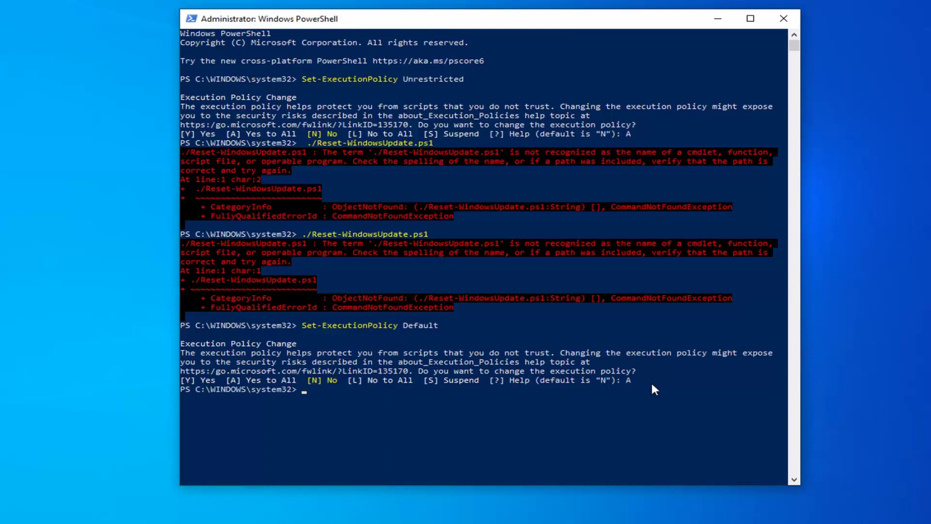
pyautogui.click(789, 21)
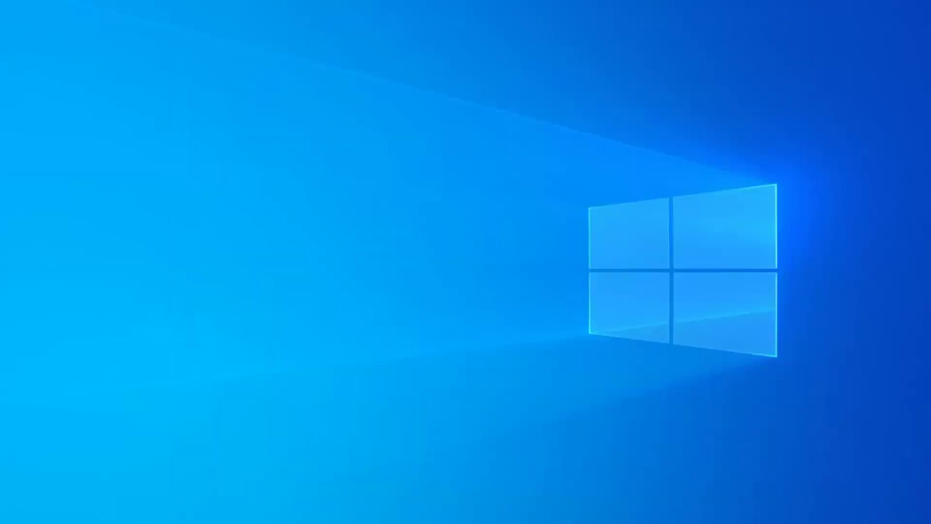